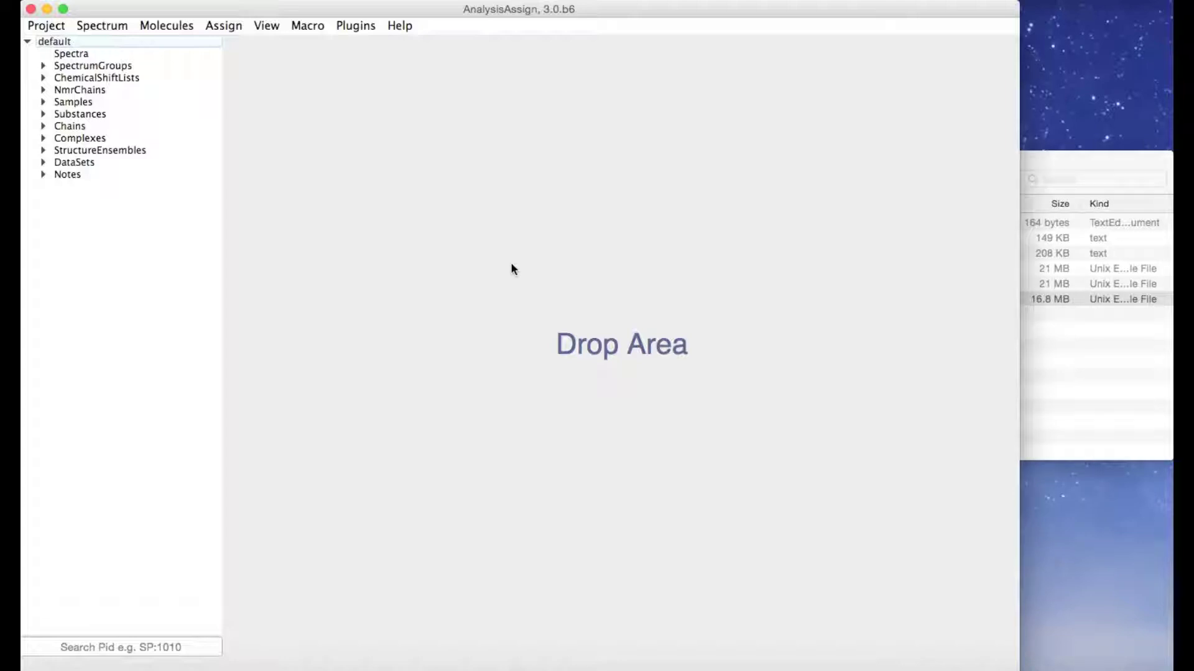
Step: Load rgs18_hsqc.ucsf into the project and show it in a new HN display
click(1103, 370)
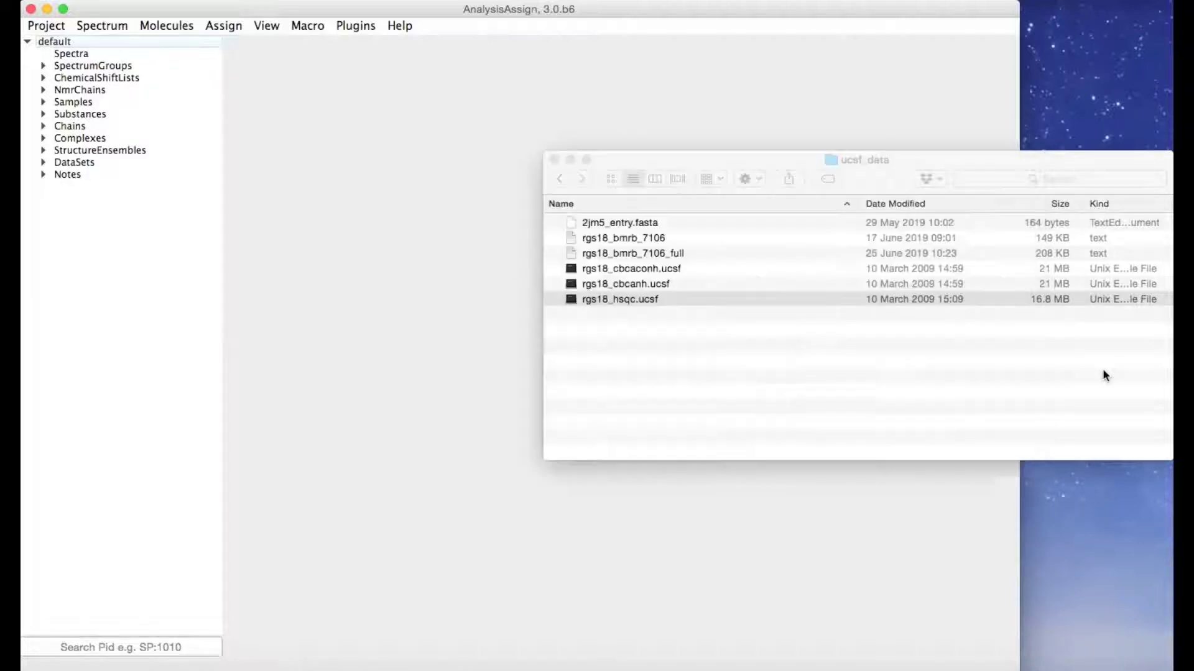
drag(685, 307, 414, 261)
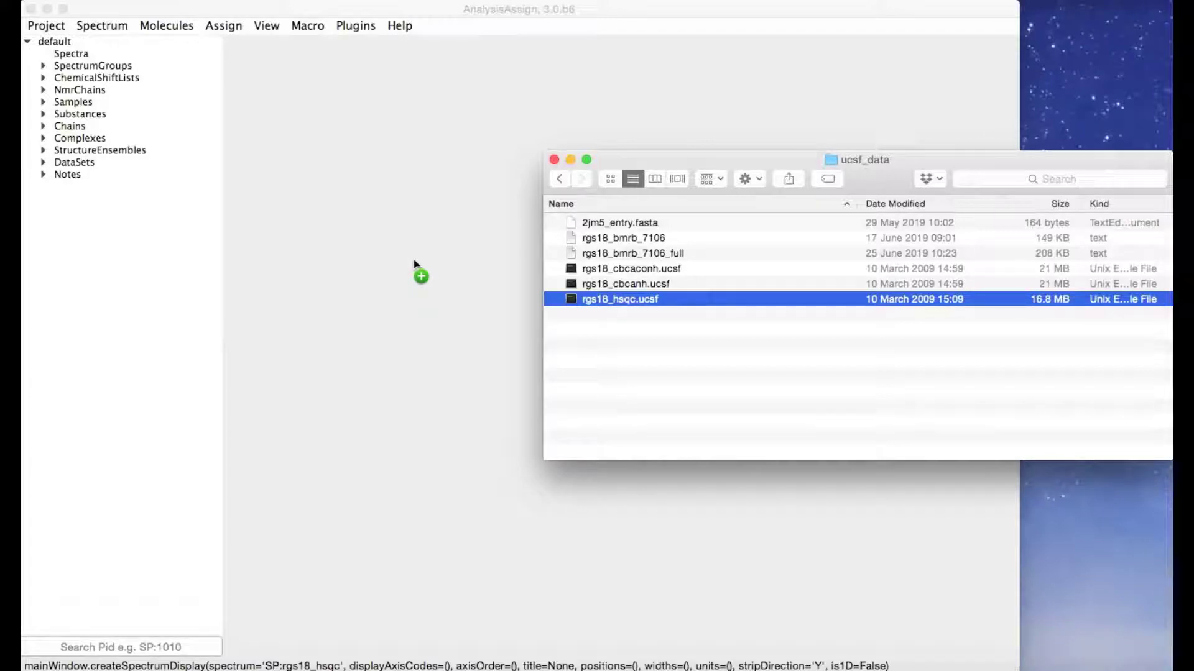
drag(414, 262, 413, 262)
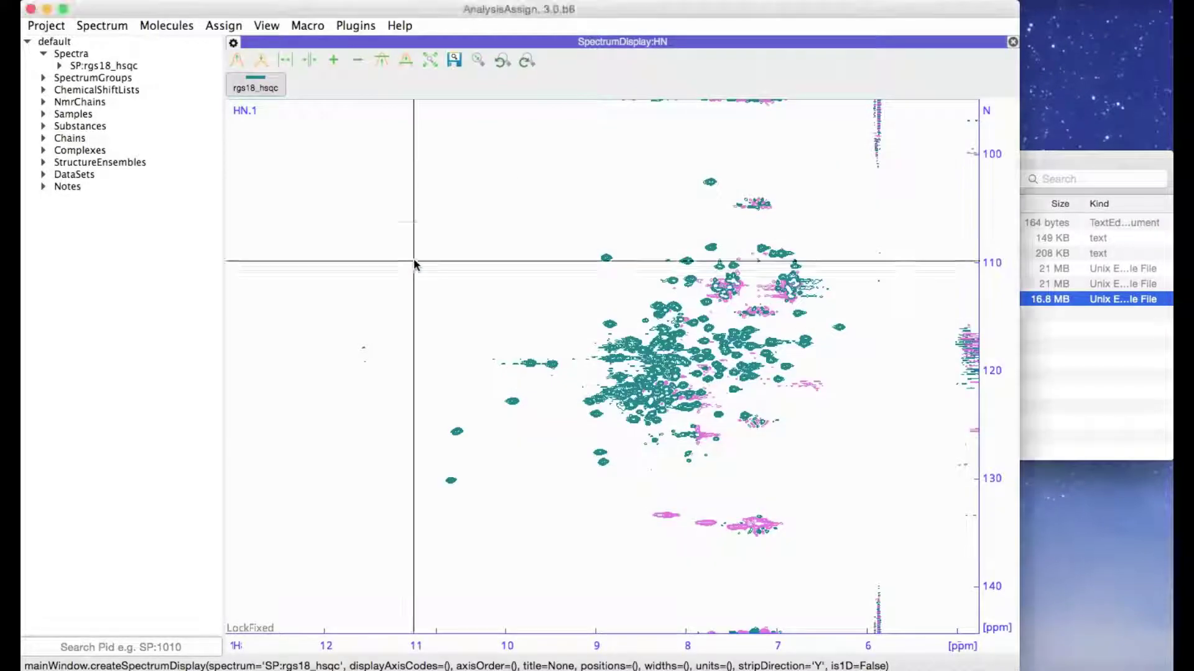
Step: Raise the contour base four times to thin out the noise contours
click(382, 64)
click(382, 64)
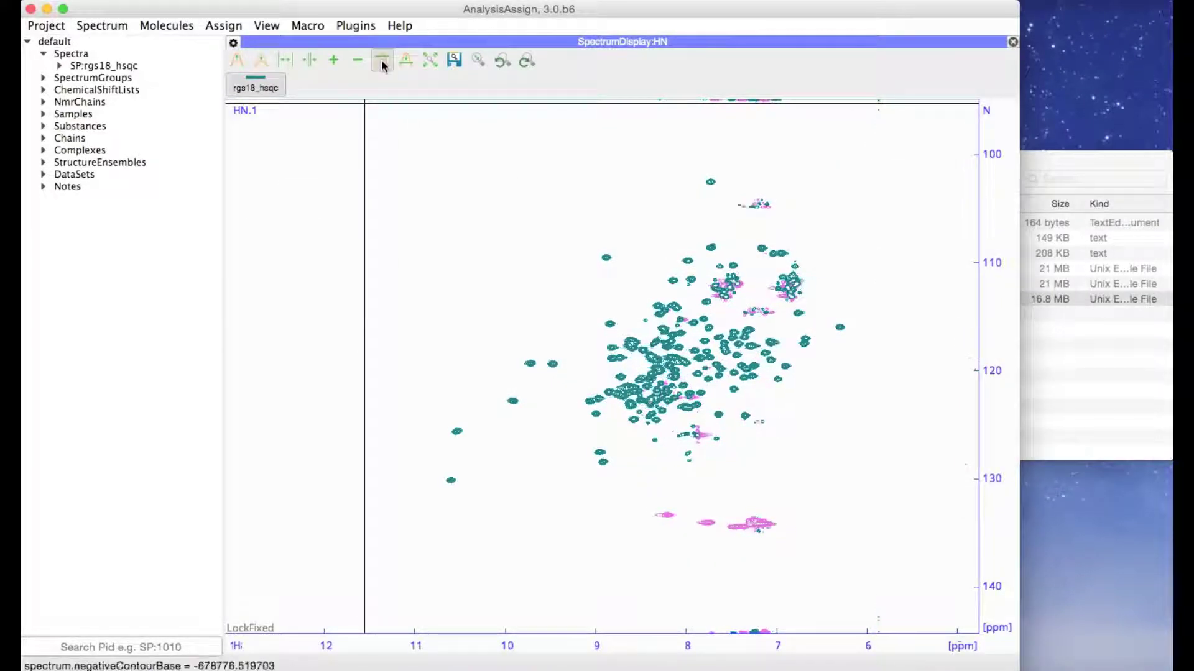
click(383, 64)
click(383, 64)
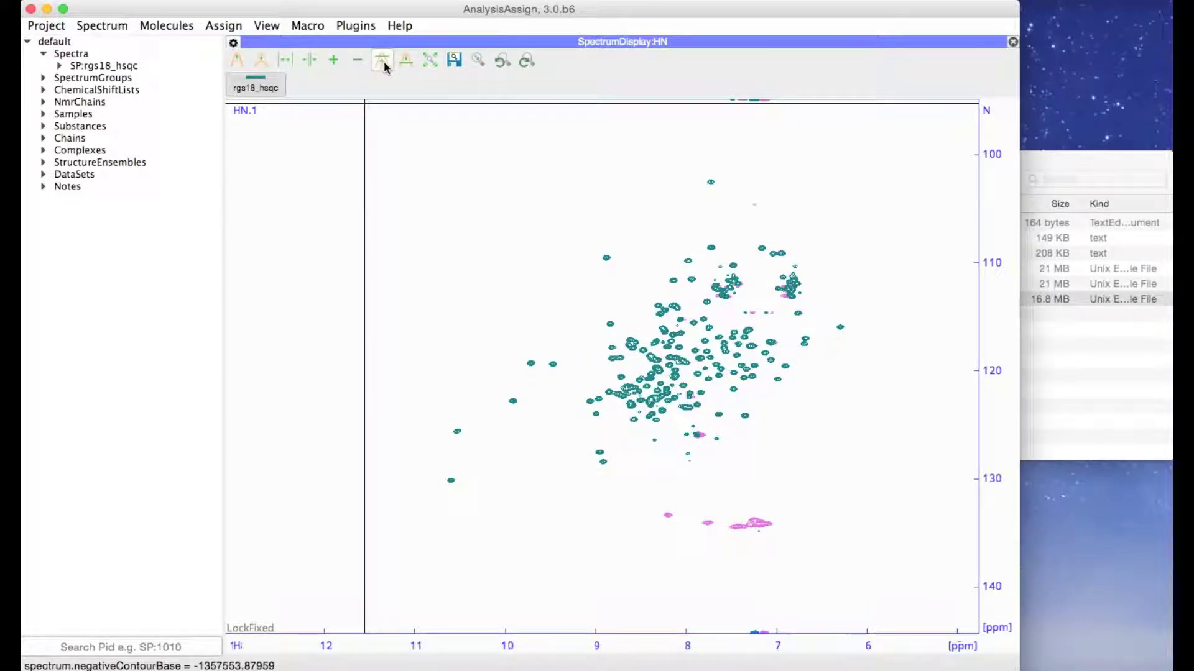
Step: Turn off negative contours for rgs18_hsqc, then box-pick peaks across the whole signal region
right_click(535, 196)
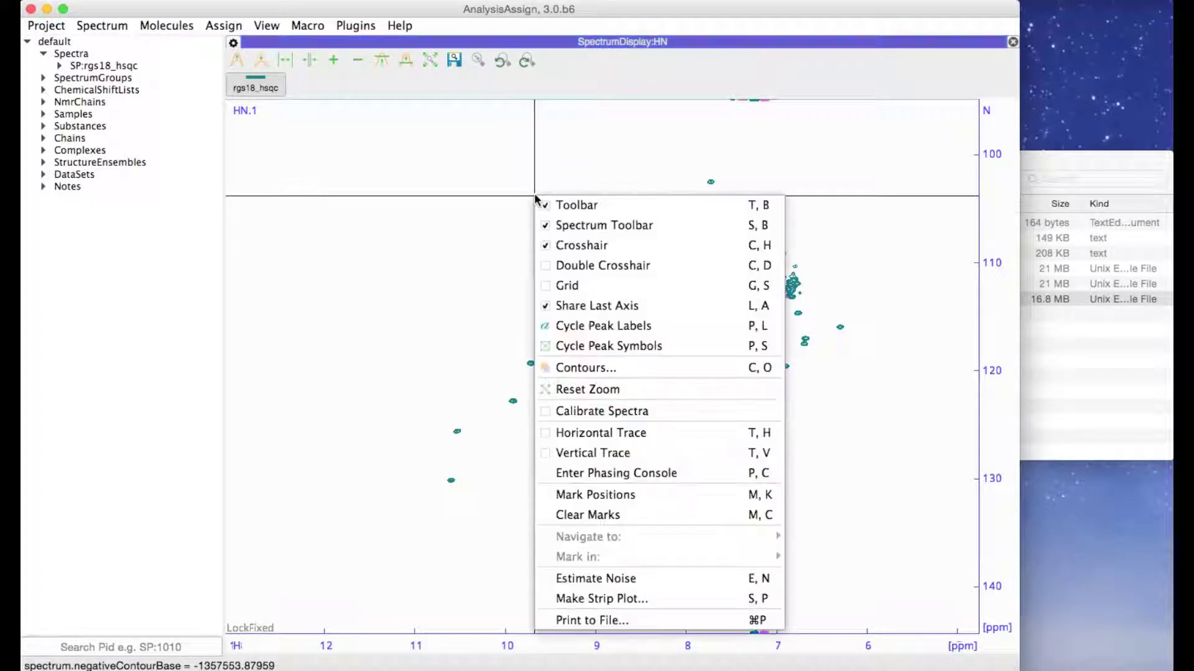
click(594, 370)
click(502, 343)
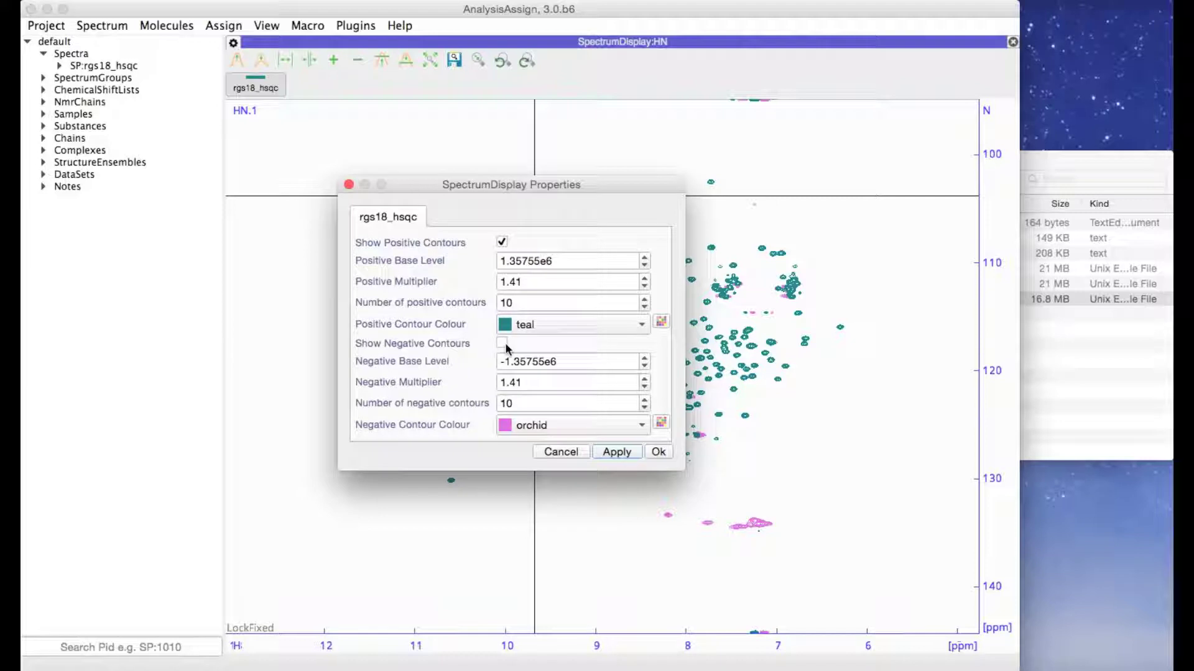
click(658, 453)
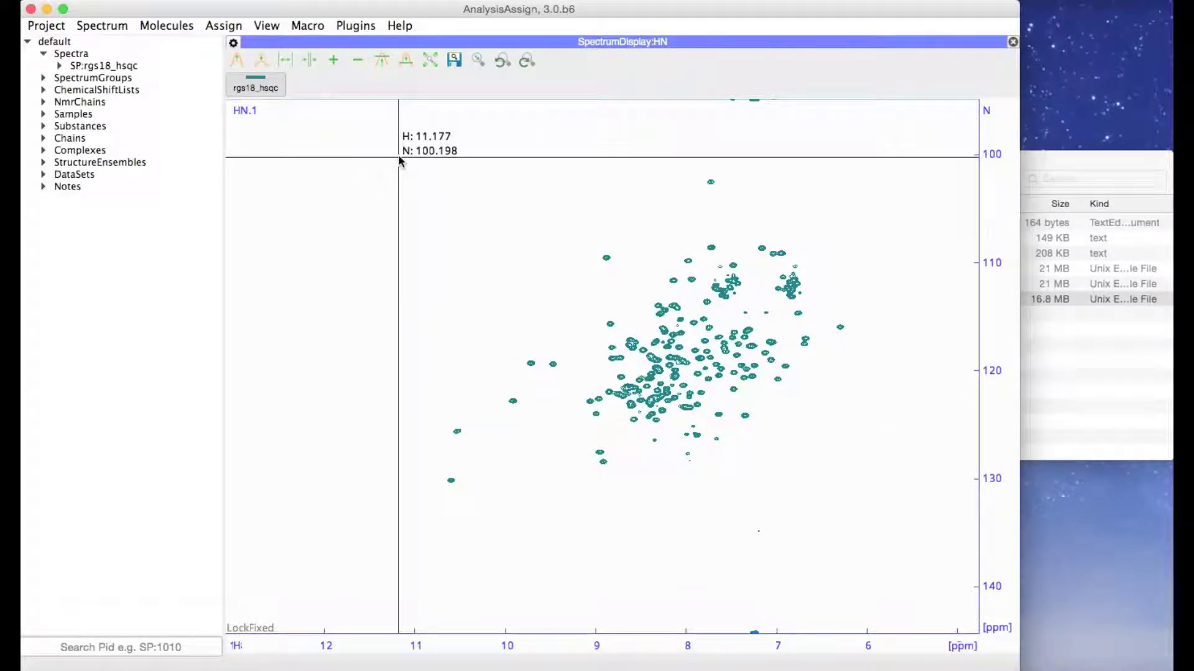
drag(399, 159, 876, 528)
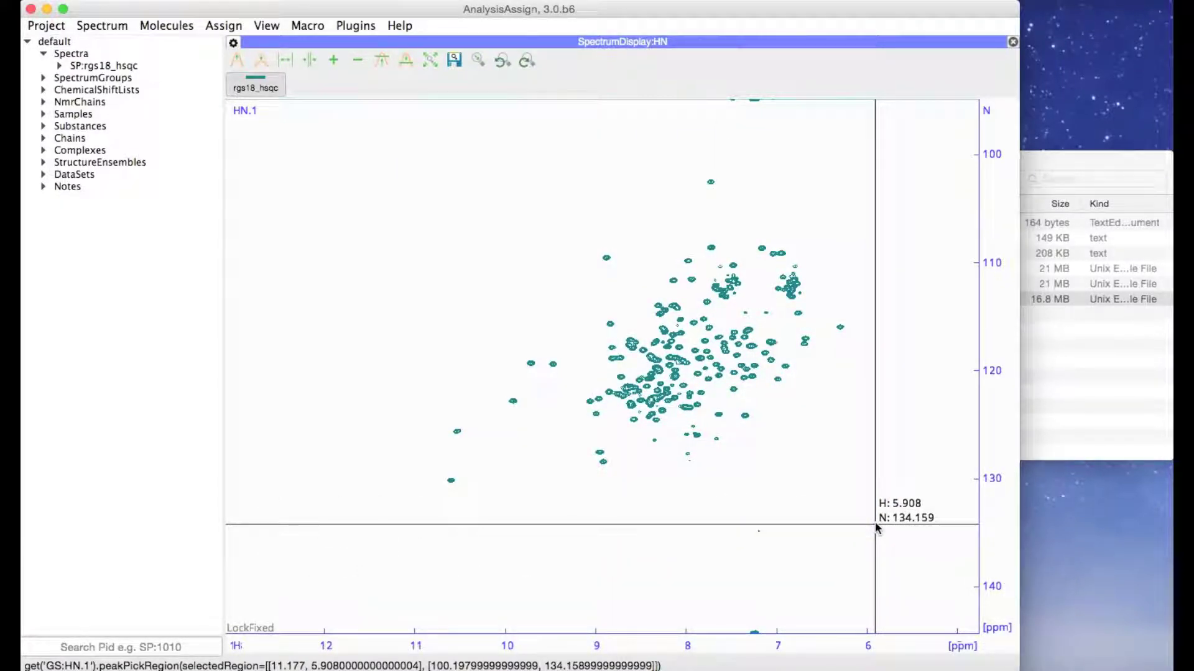
Step: Deselect the newly picked HSQC peaks
click(828, 477)
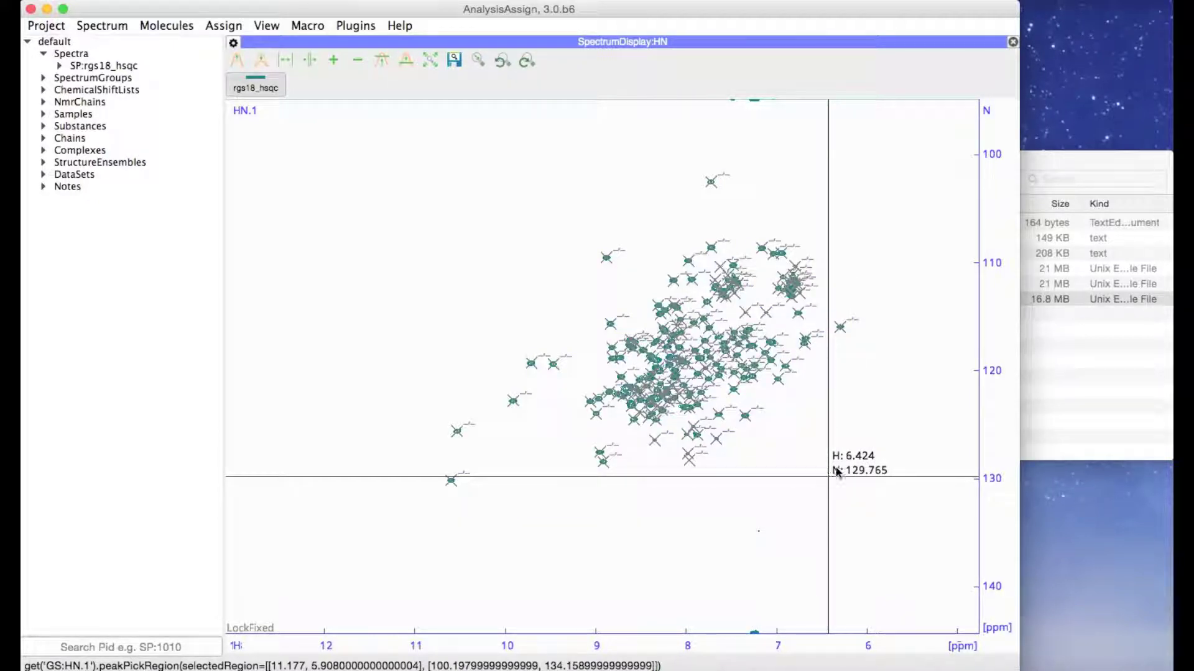
Step: Load 2jm5_entry.fasta as chain MC:A, list its residues, and expand NmrChains
click(1054, 374)
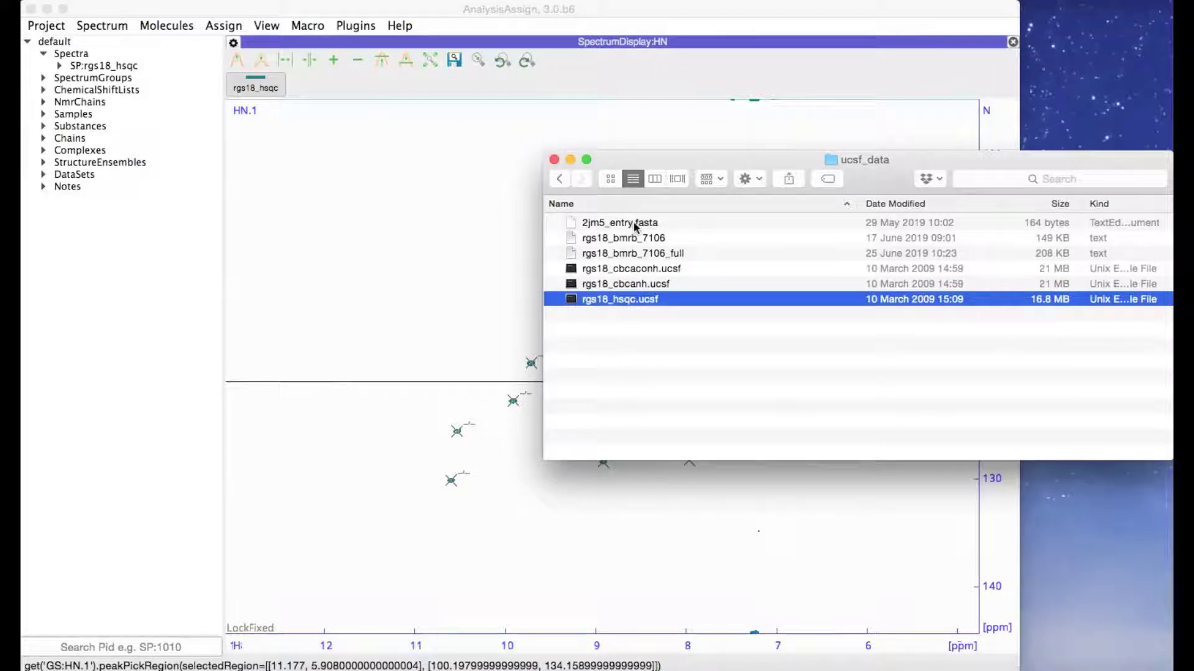
drag(633, 222, 44, 141)
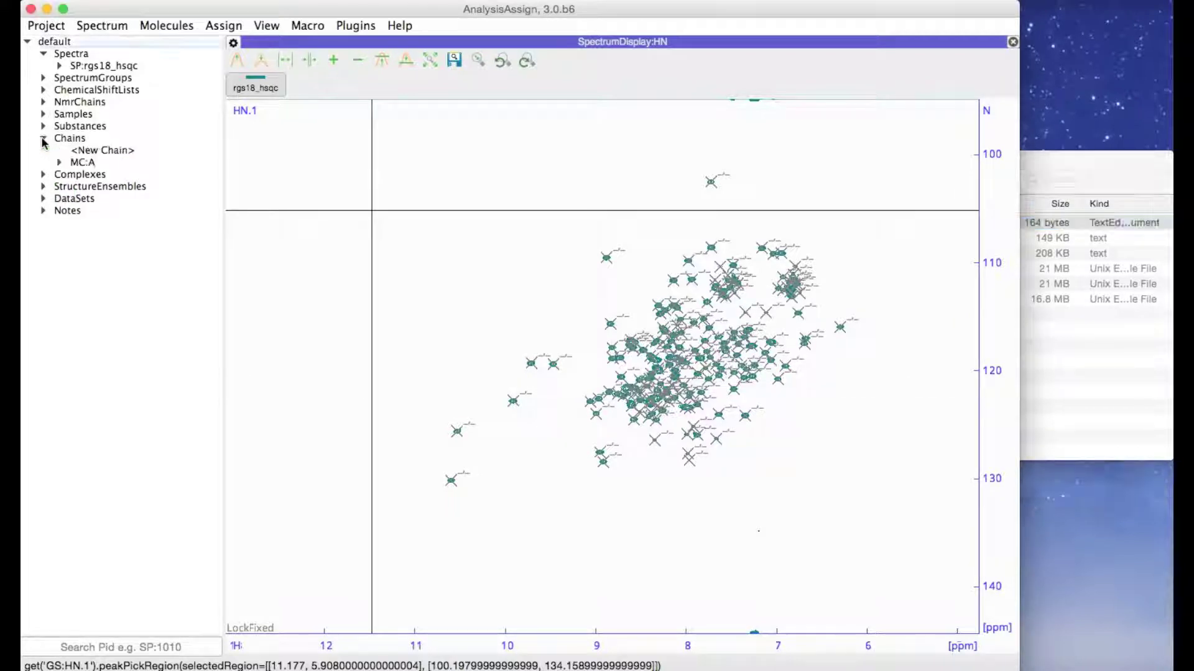
click(59, 162)
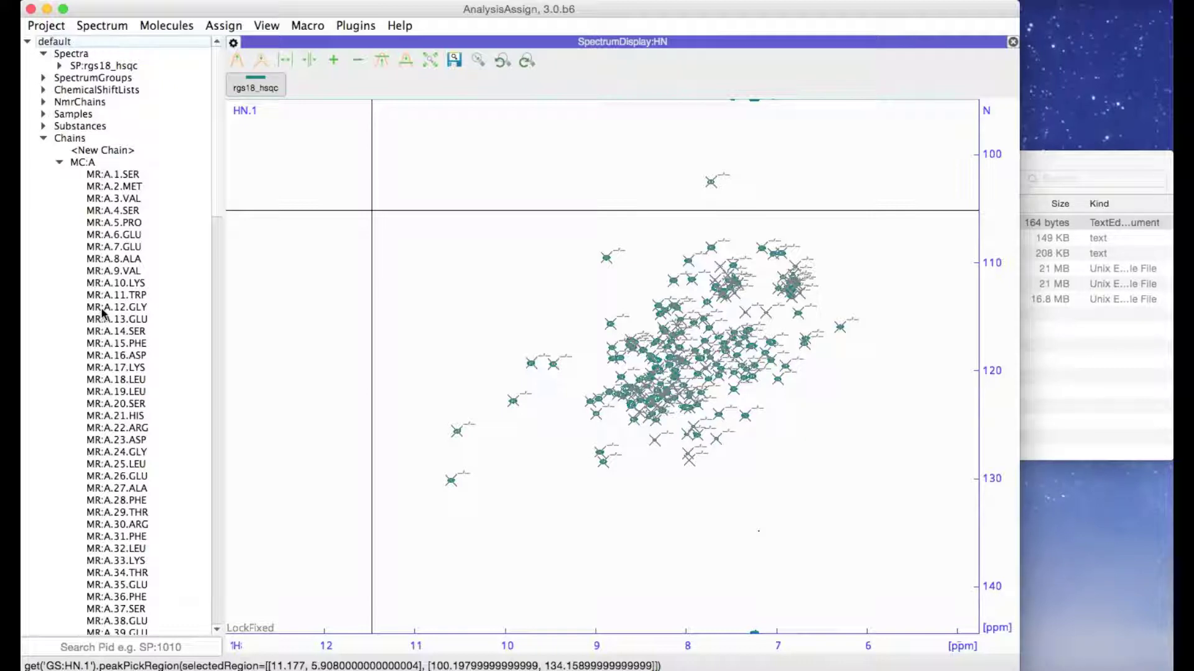
click(44, 103)
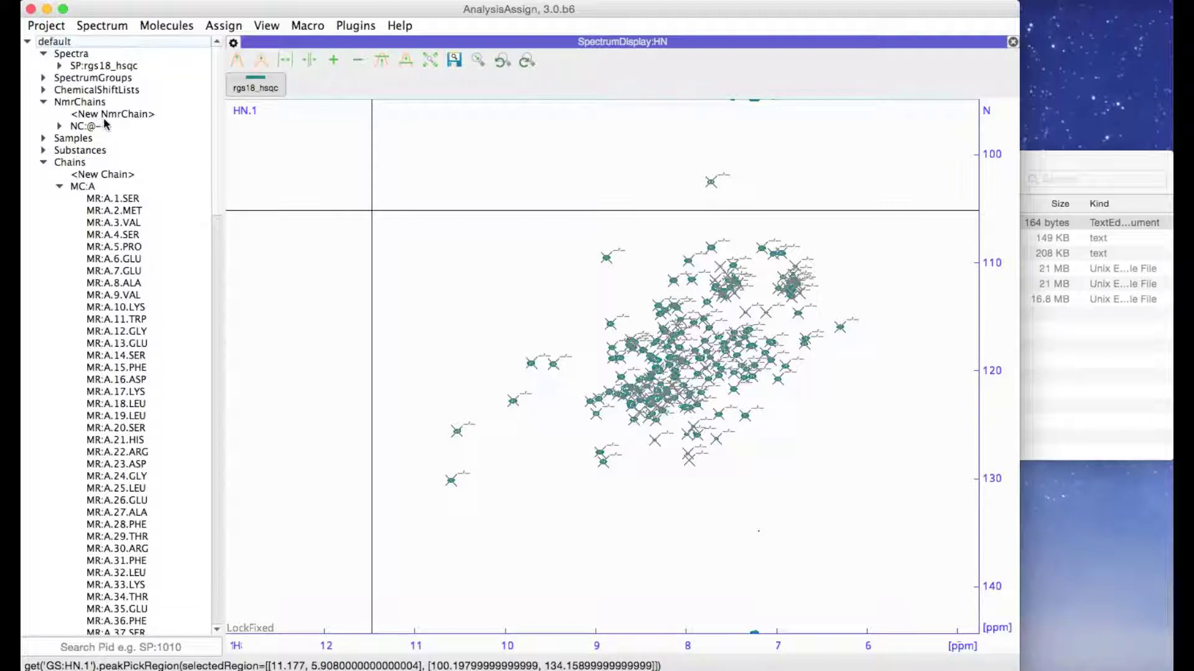
double_click(112, 120)
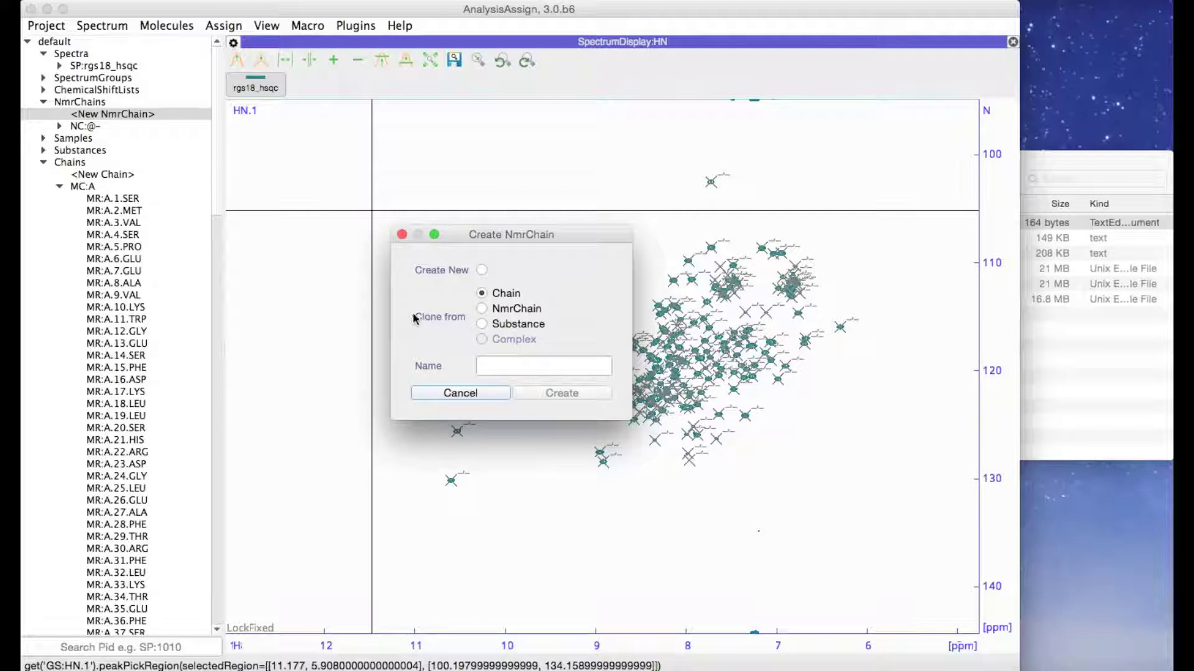
Step: Create a new NmrChain cloned from chain MC:A
click(505, 293)
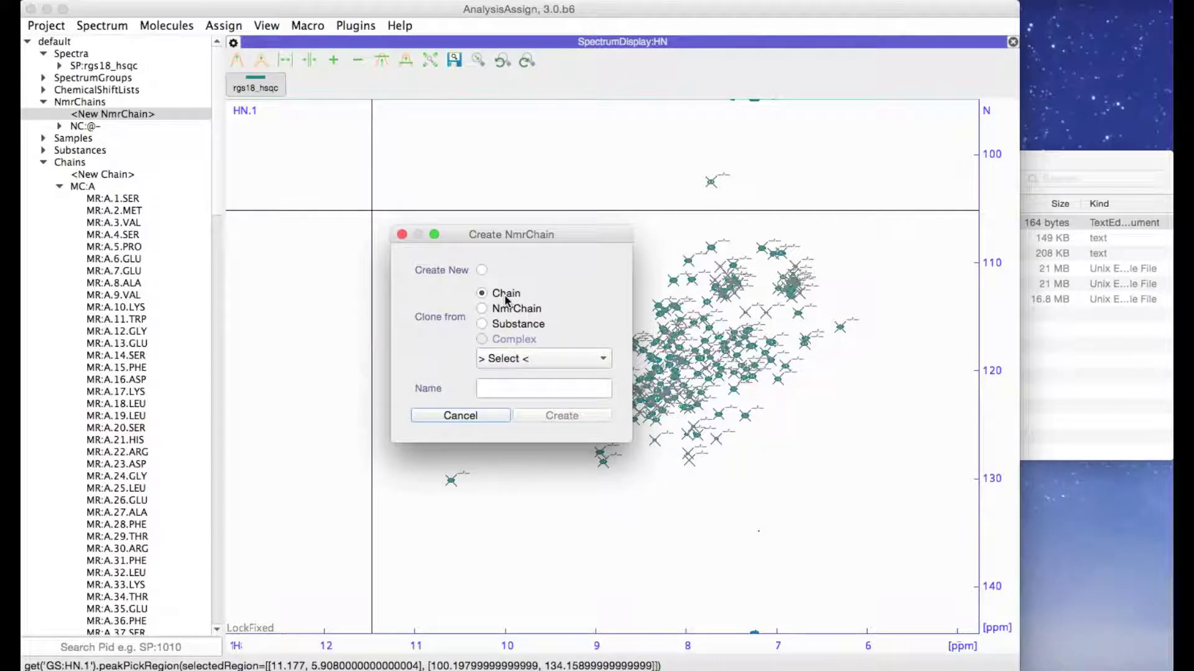
click(531, 365)
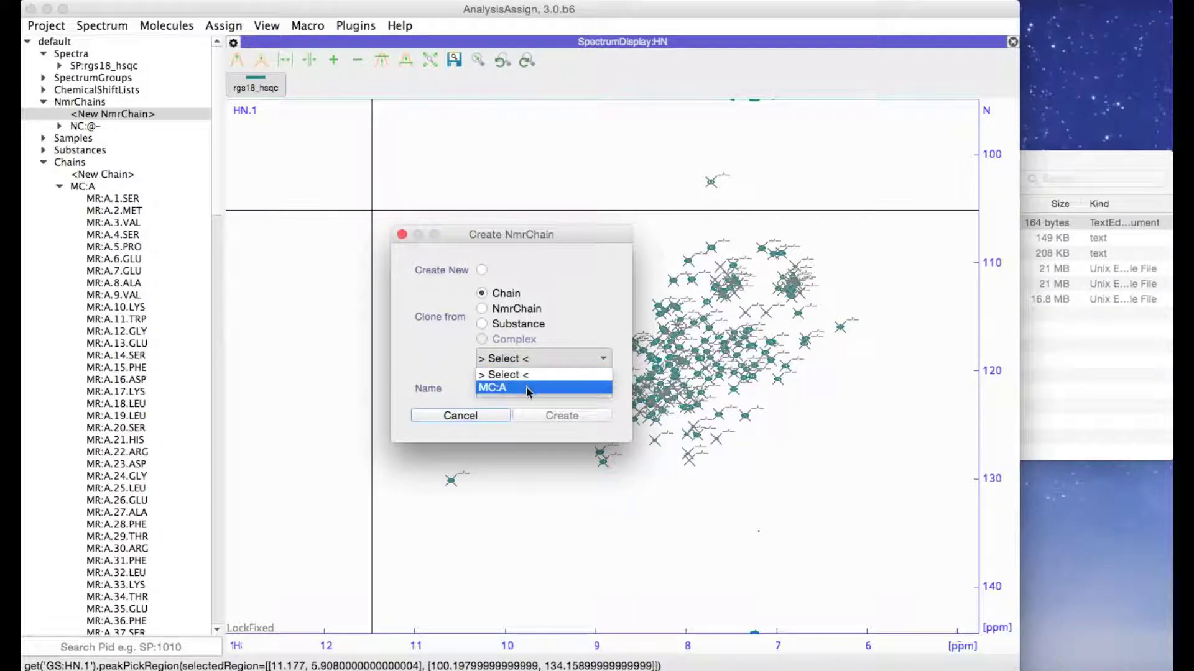
click(526, 387)
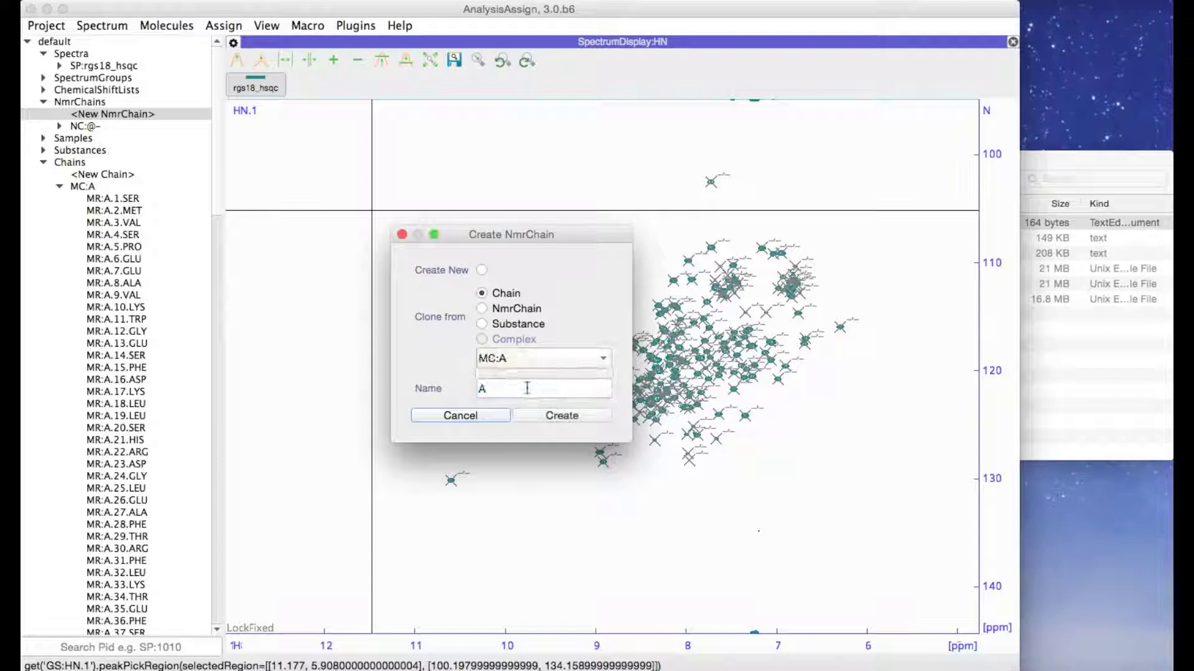
click(546, 416)
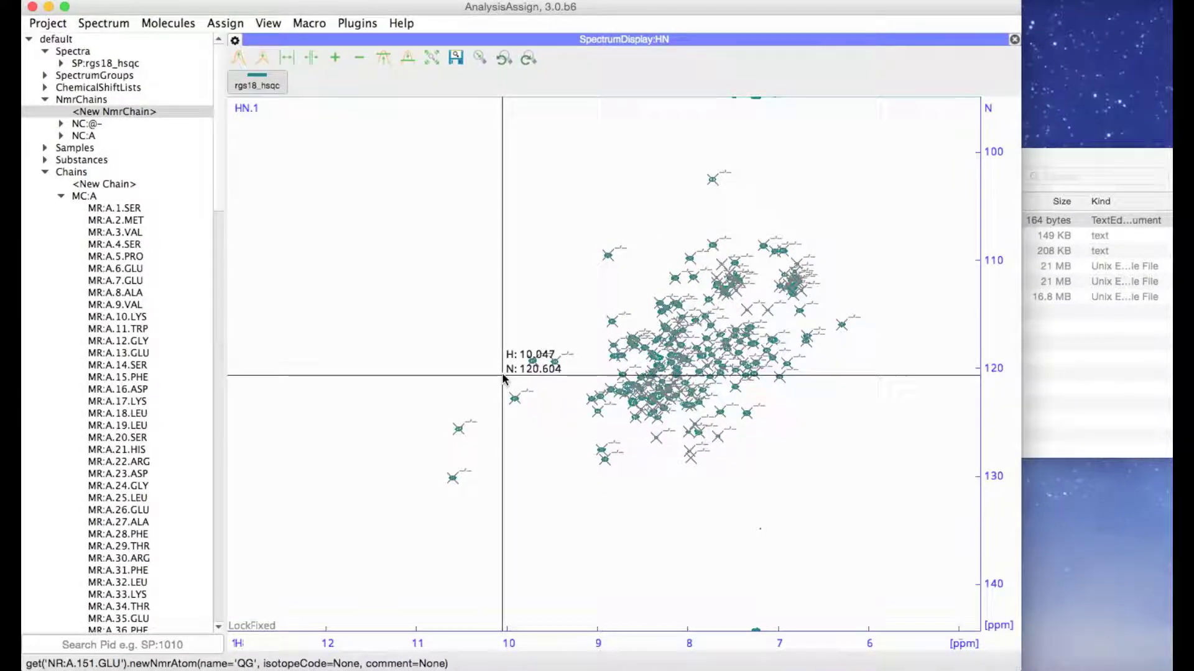
Step: Assign the peak at H 9.71, N 119.3 to NR:A.13.GLU and its right neighbour to NR:A.22.ARG
click(61, 137)
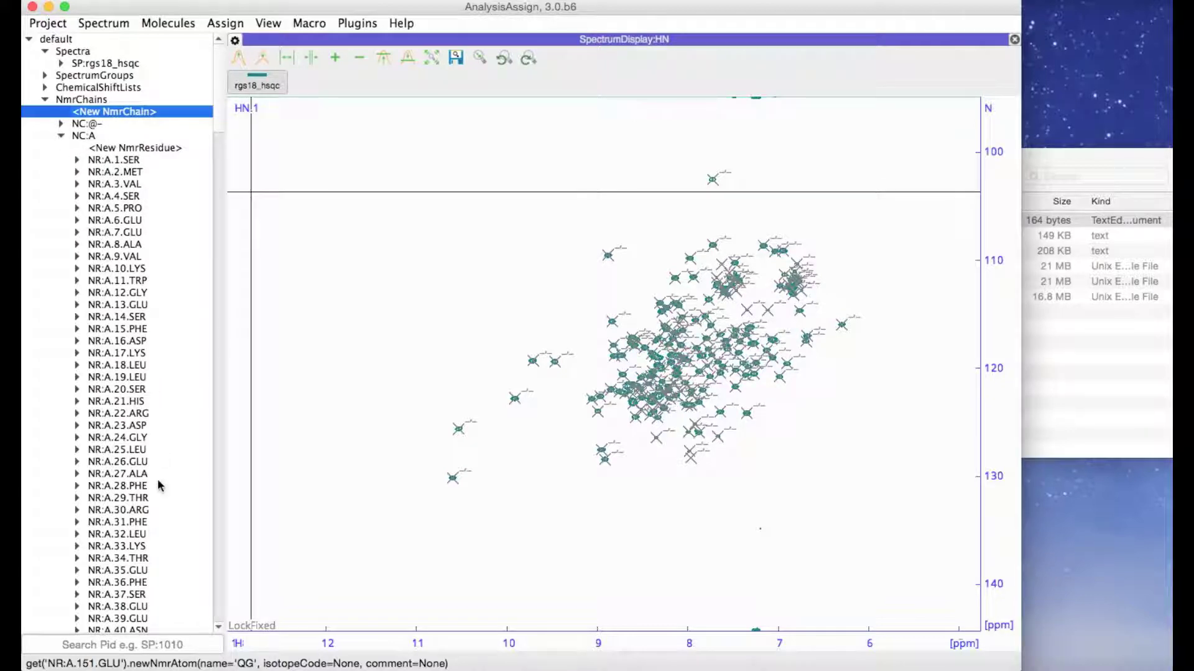
scroll(447, 423, up, 5)
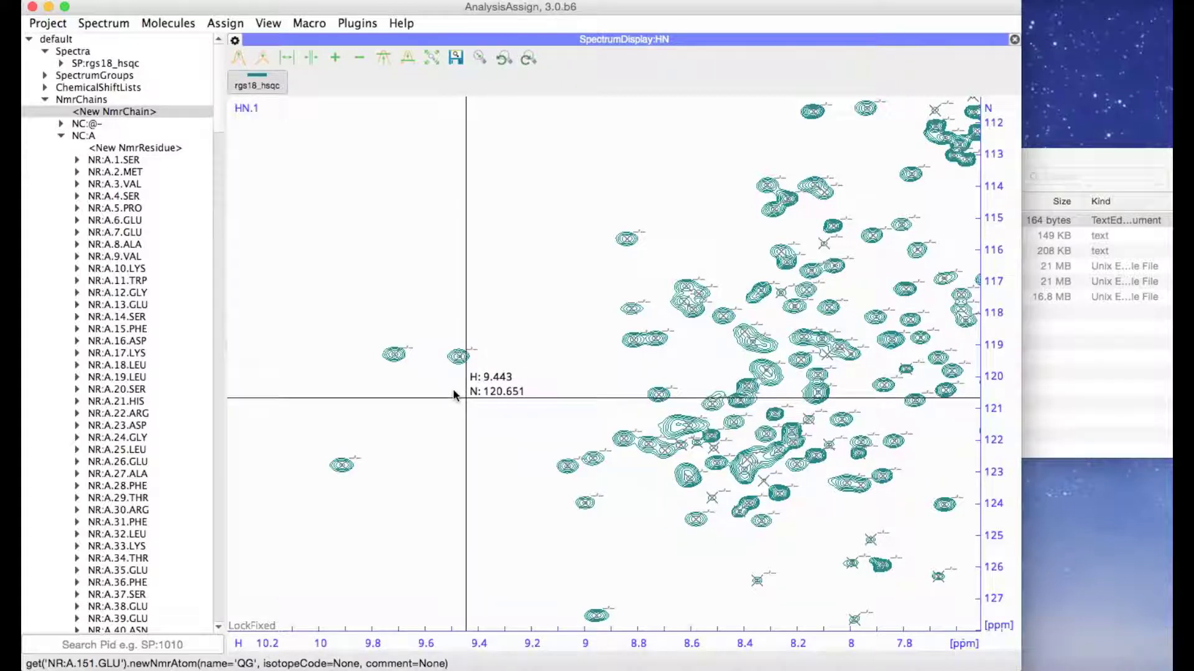
click(396, 356)
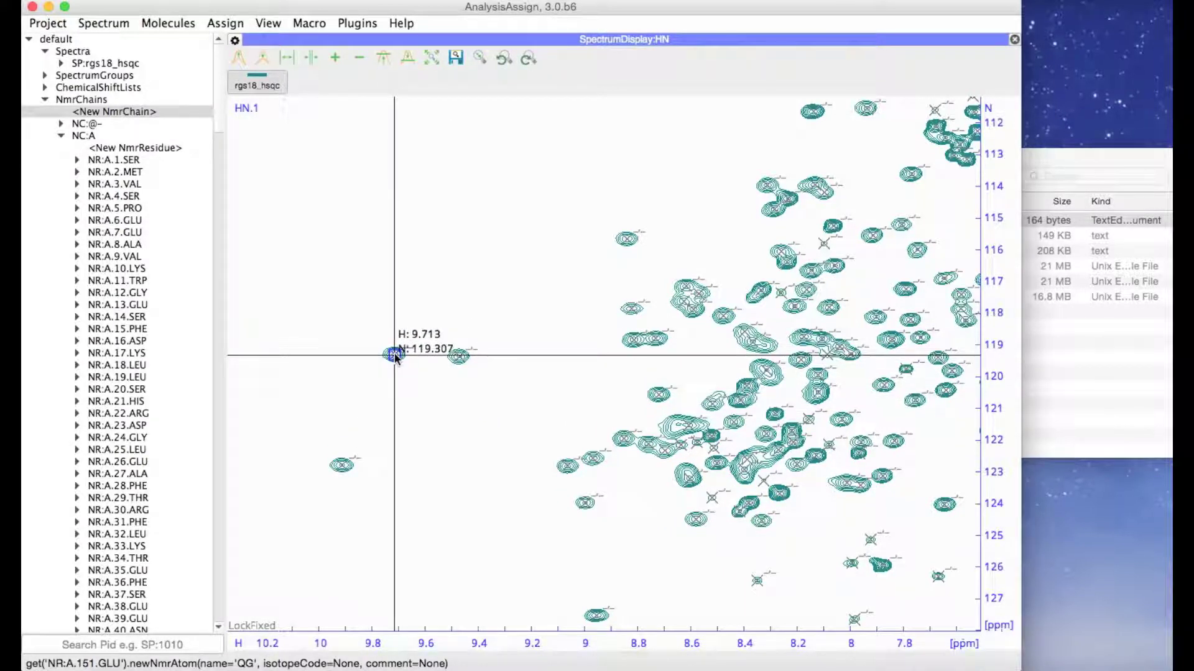
drag(122, 309, 397, 361)
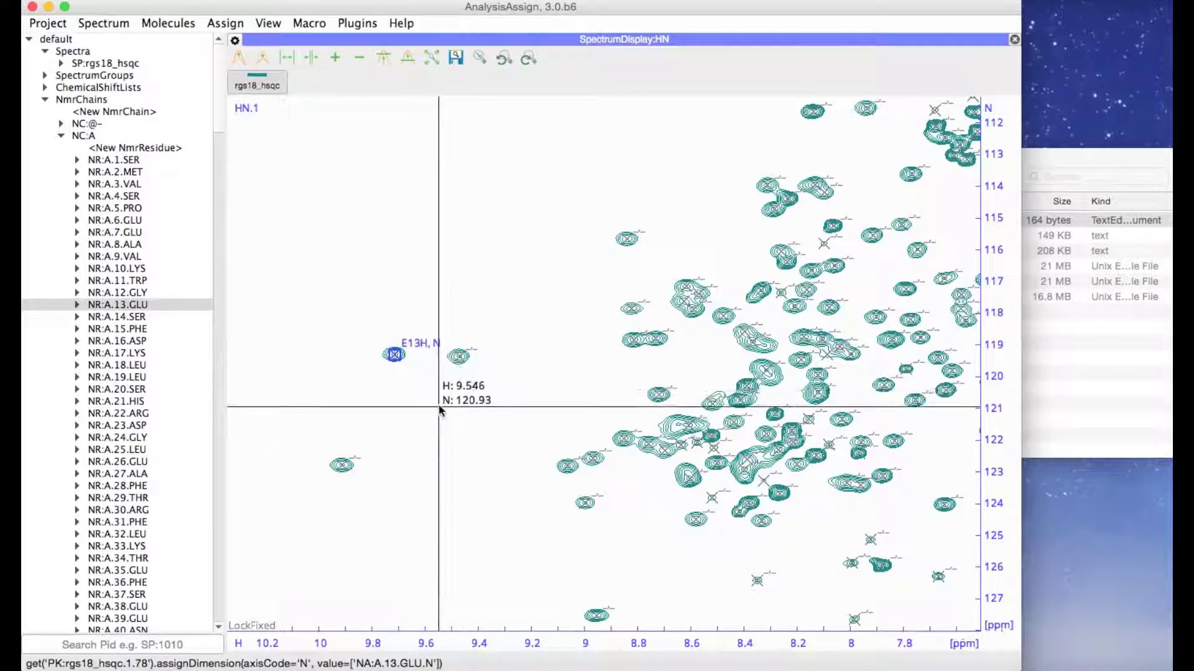
click(458, 357)
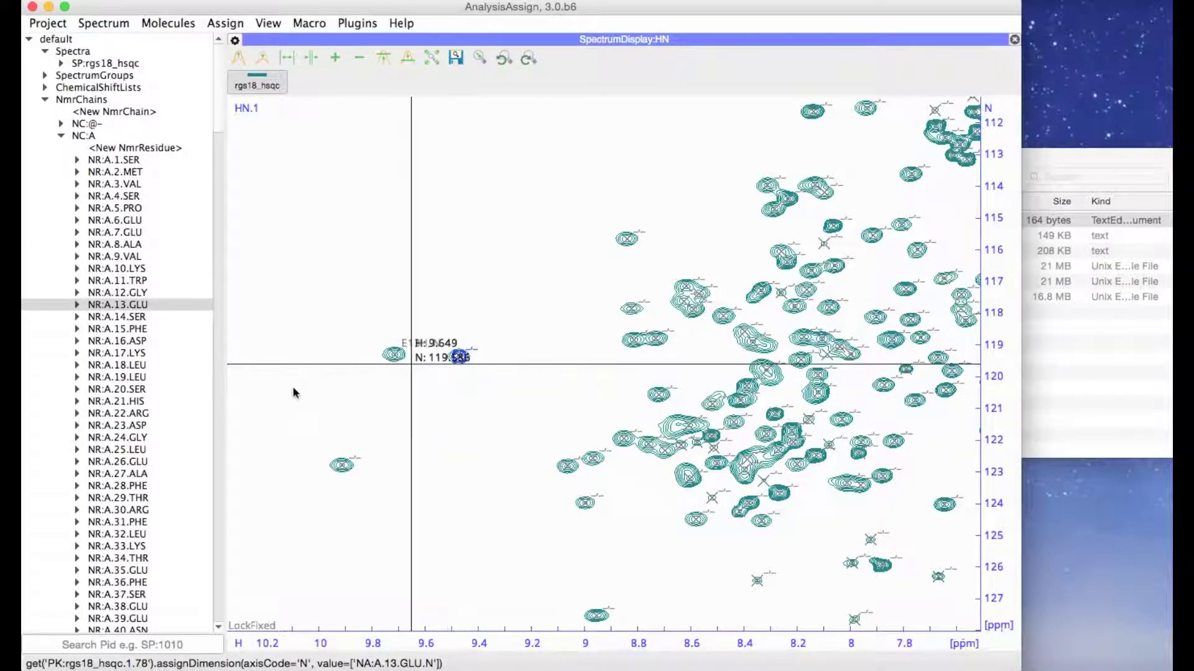
drag(137, 413, 463, 361)
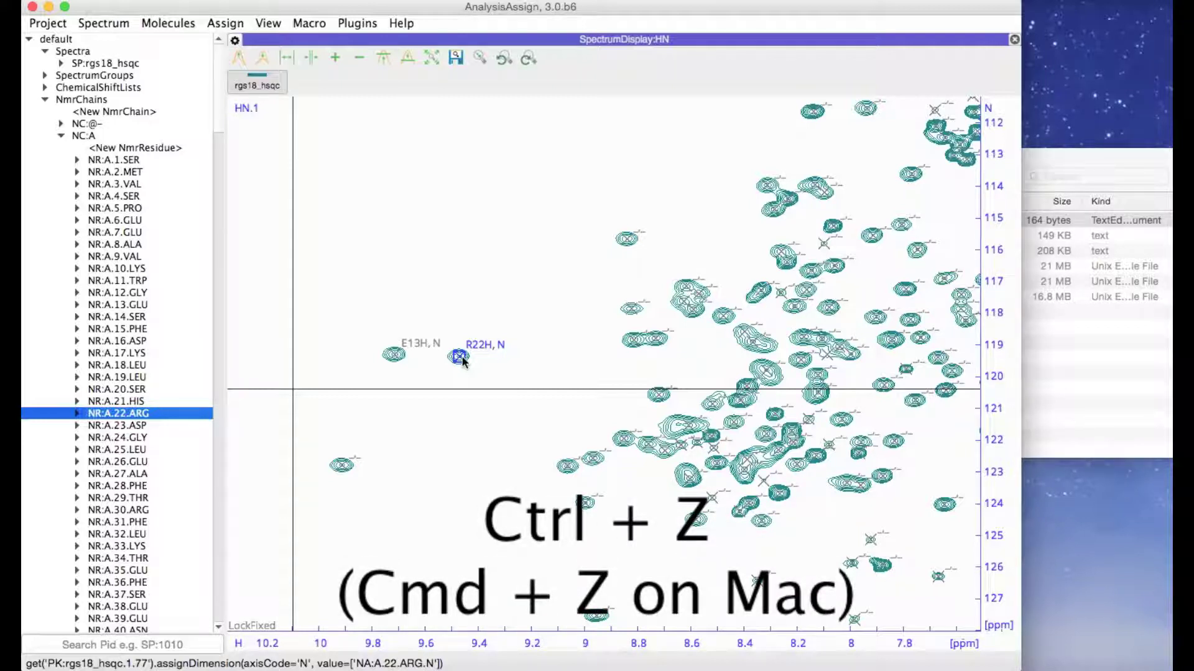
Step: Undo the R22 assignment and relabel the neighbouring peak as NR:A.30.ARG
key(super+z)
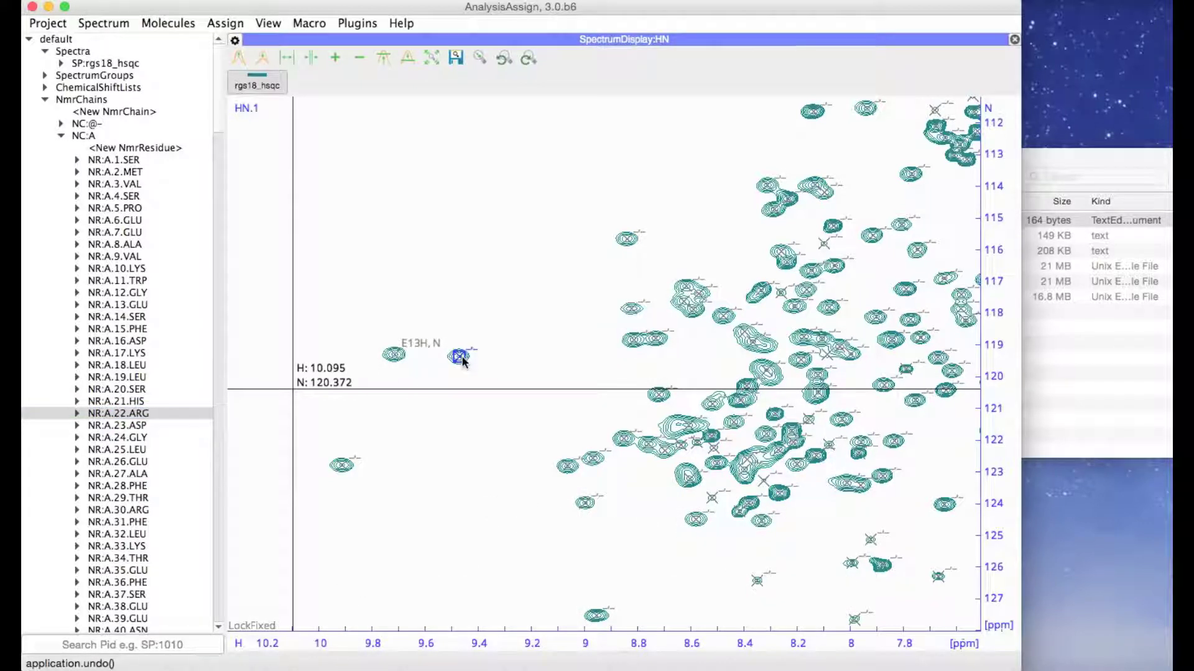
drag(118, 413, 460, 356)
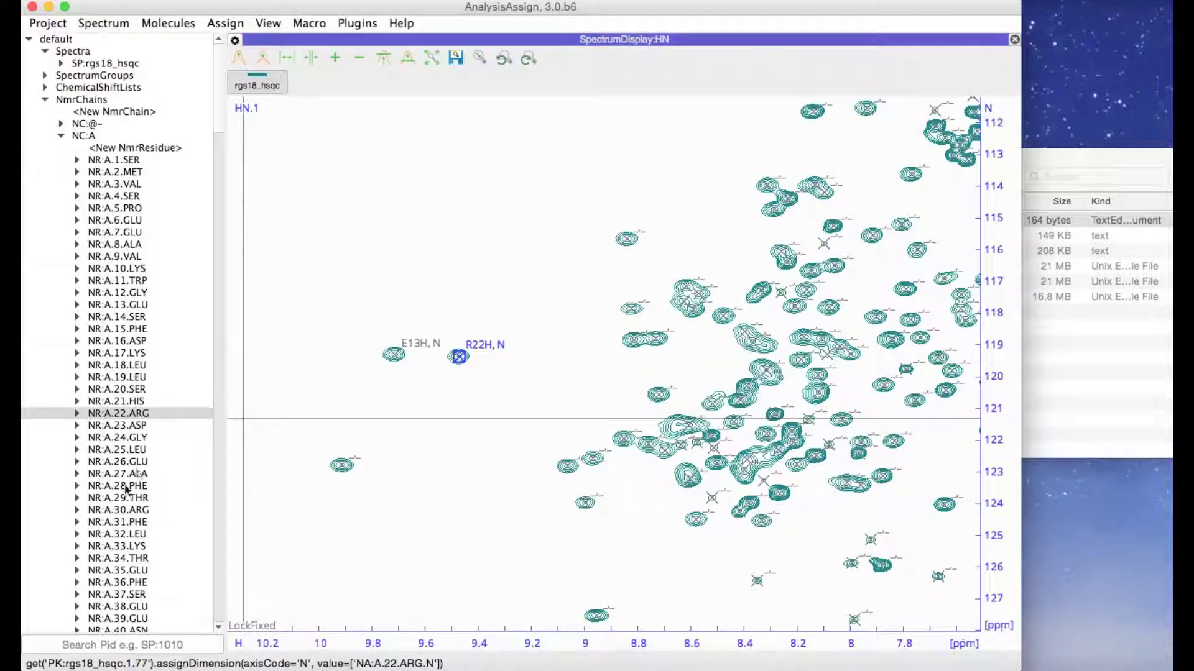
drag(127, 510, 460, 365)
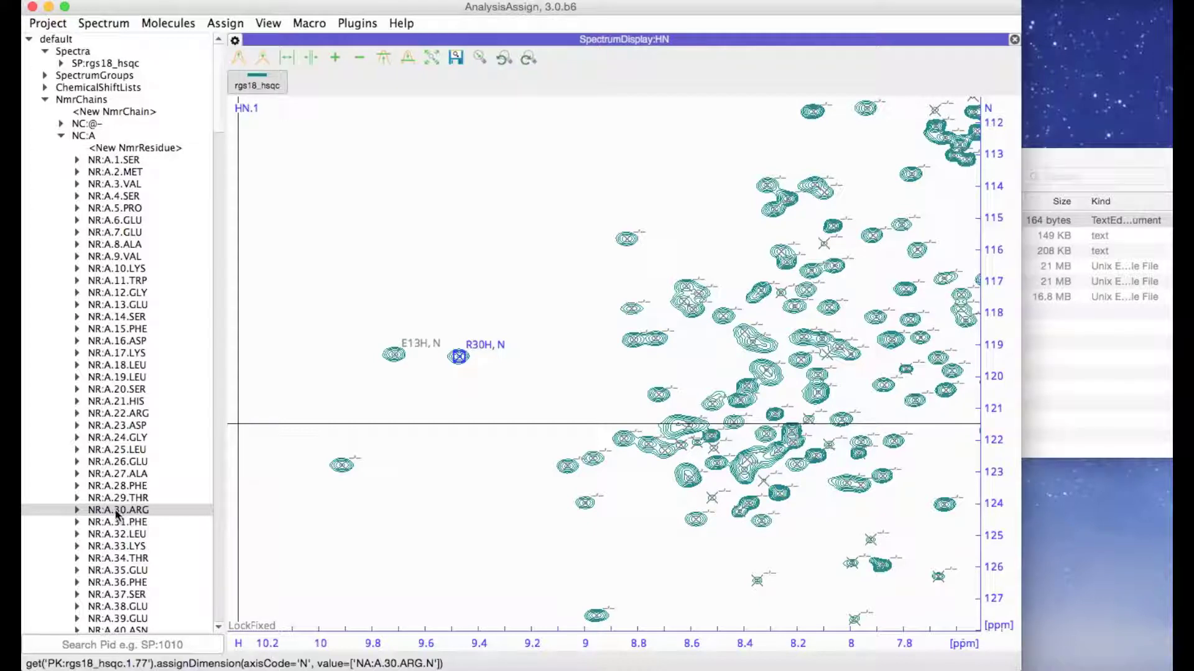
drag(117, 511, 345, 401)
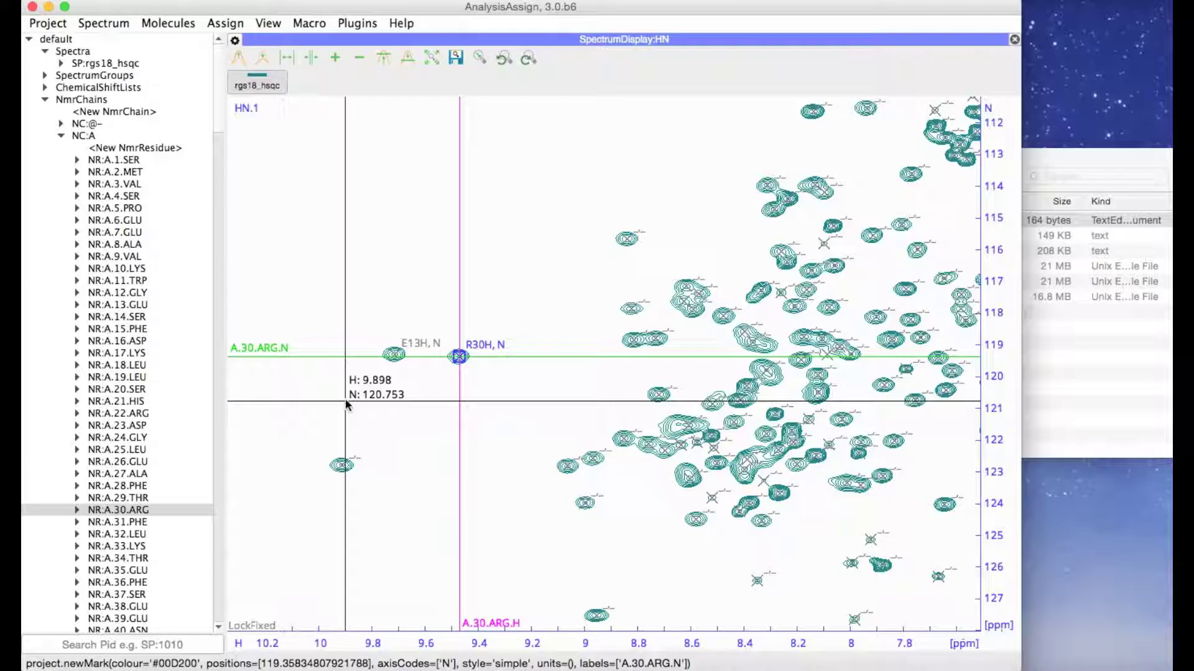
key(r)
key(m)
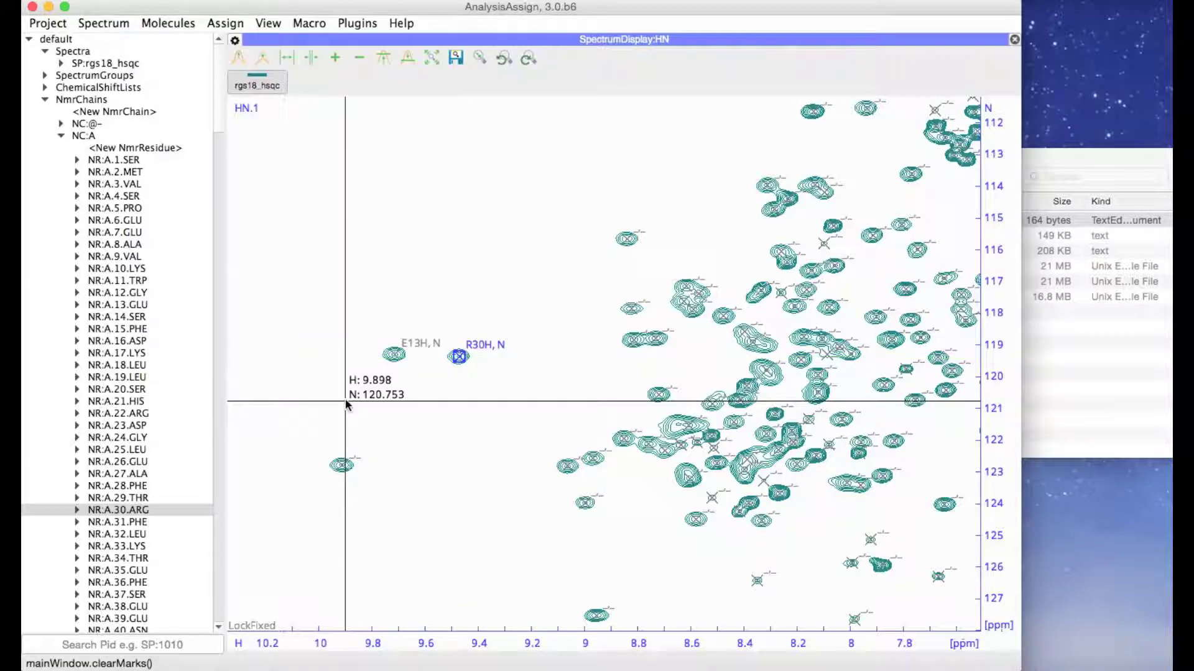
Step: Assign the peak near H 10.05, N 123 to NR:A.11.TRP and its H and N atoms
click(341, 465)
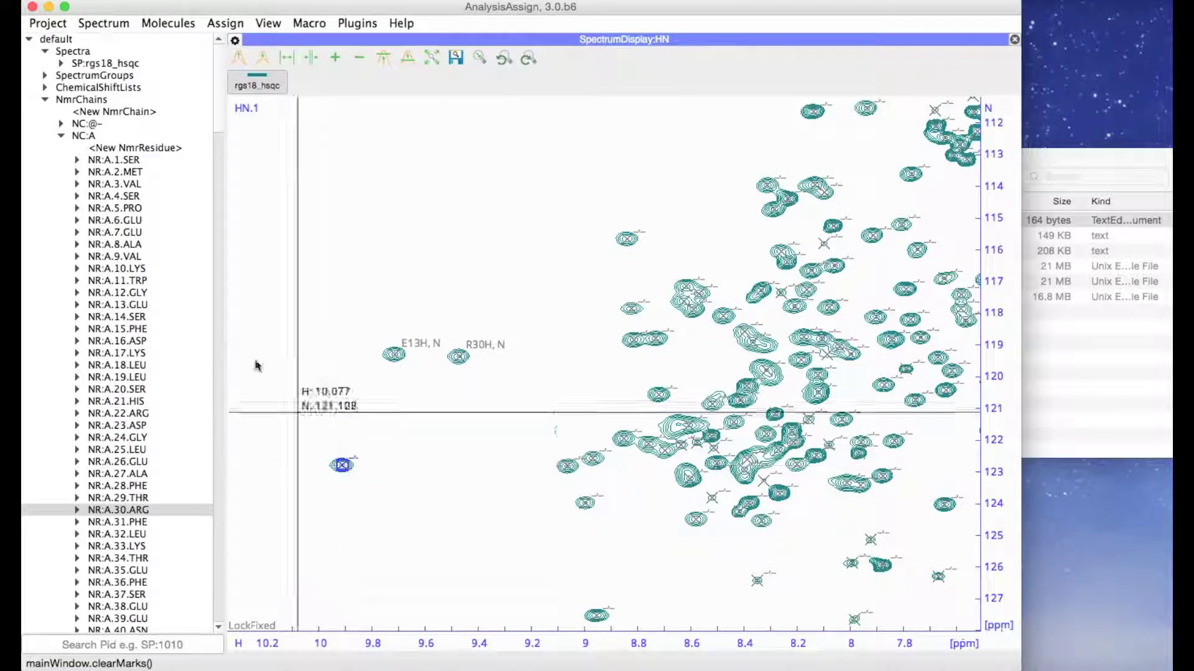
drag(121, 280, 345, 471)
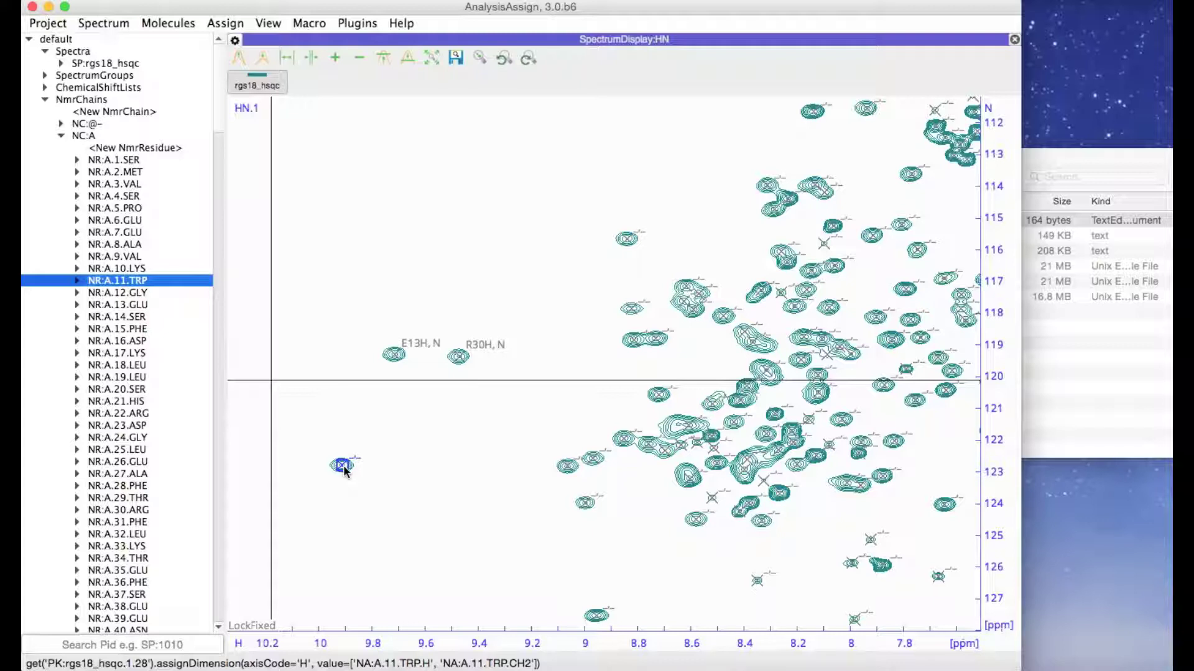
click(77, 281)
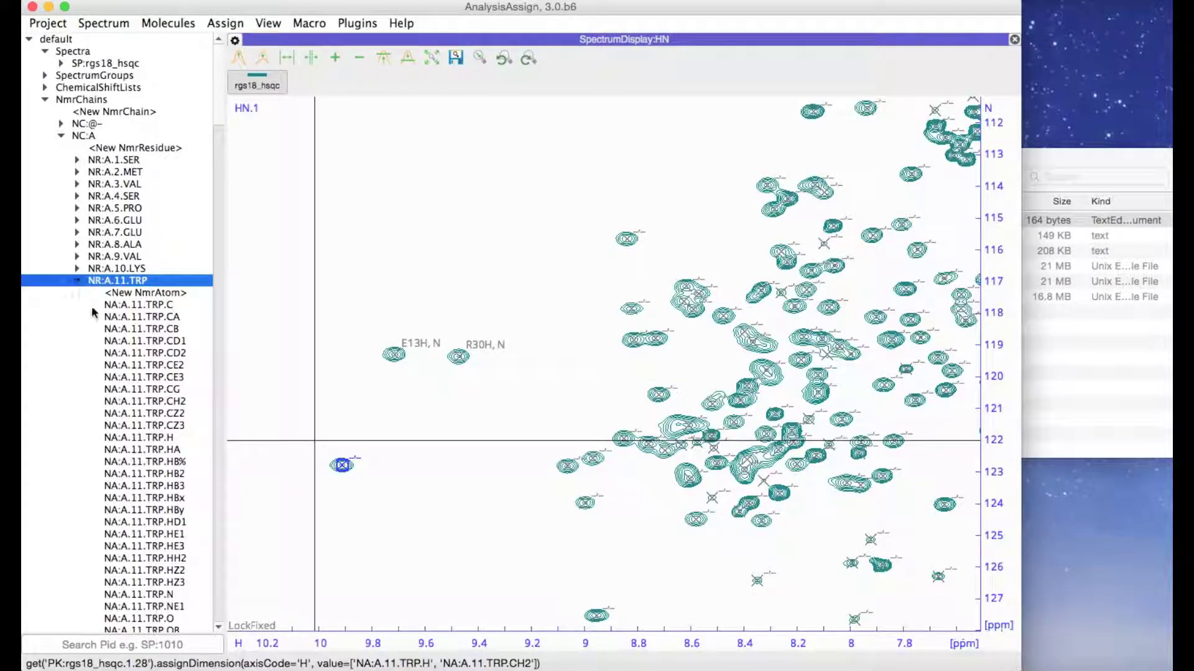
scroll(130, 392, down, 4)
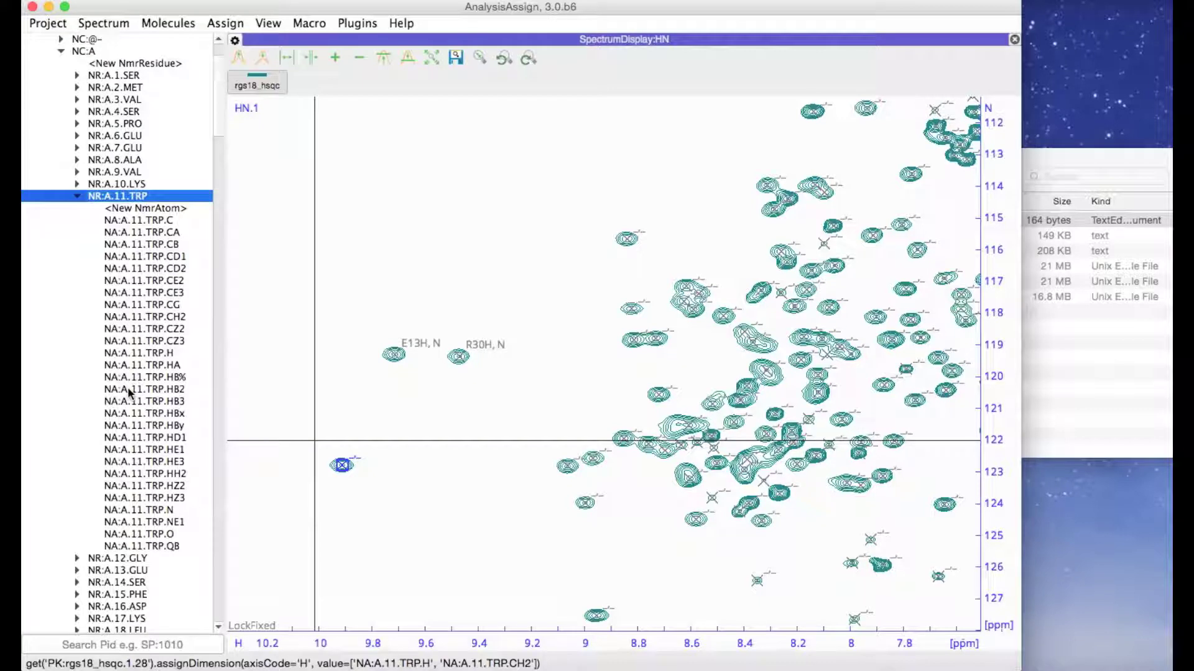
click(161, 352)
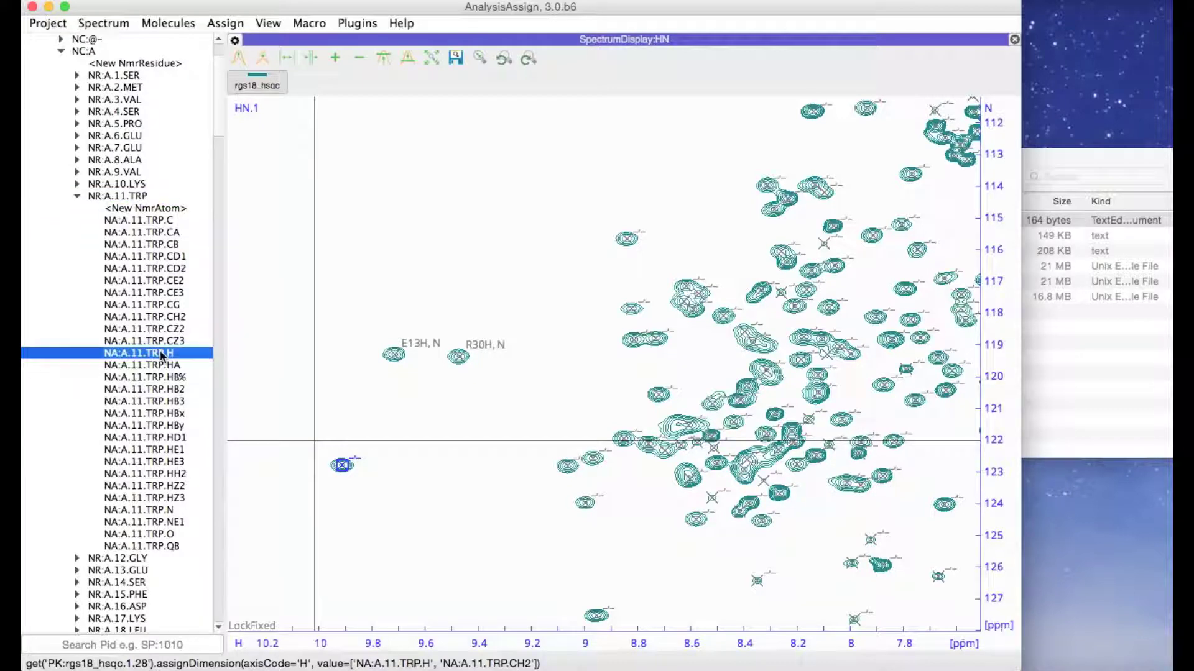
super+click(171, 515)
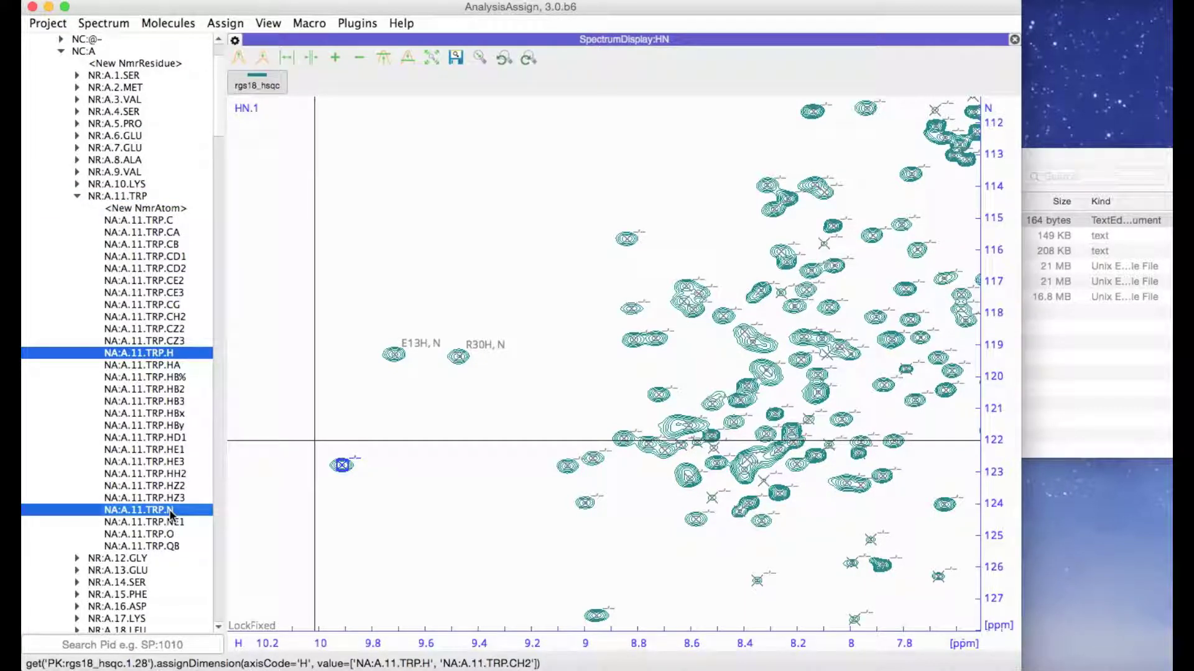
drag(171, 514, 343, 471)
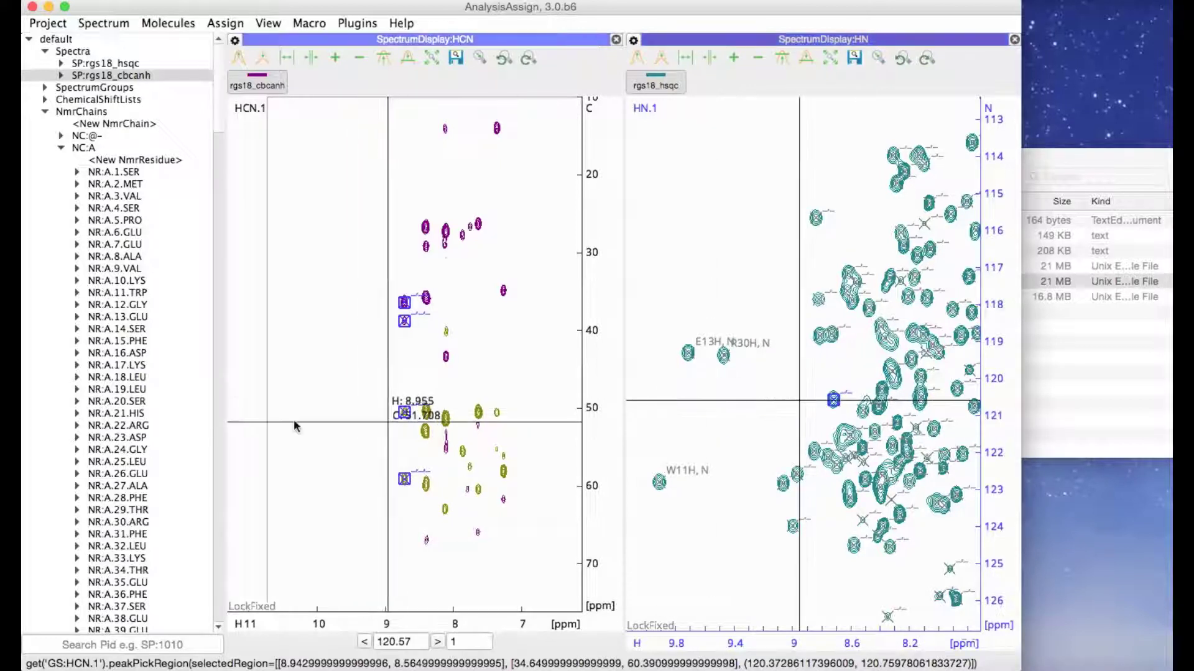
Step: Drag NA:A.18.LEU H and N onto the HSQC peak near H 8.75, N 120.6 and its four CBCANH peaks
click(76, 380)
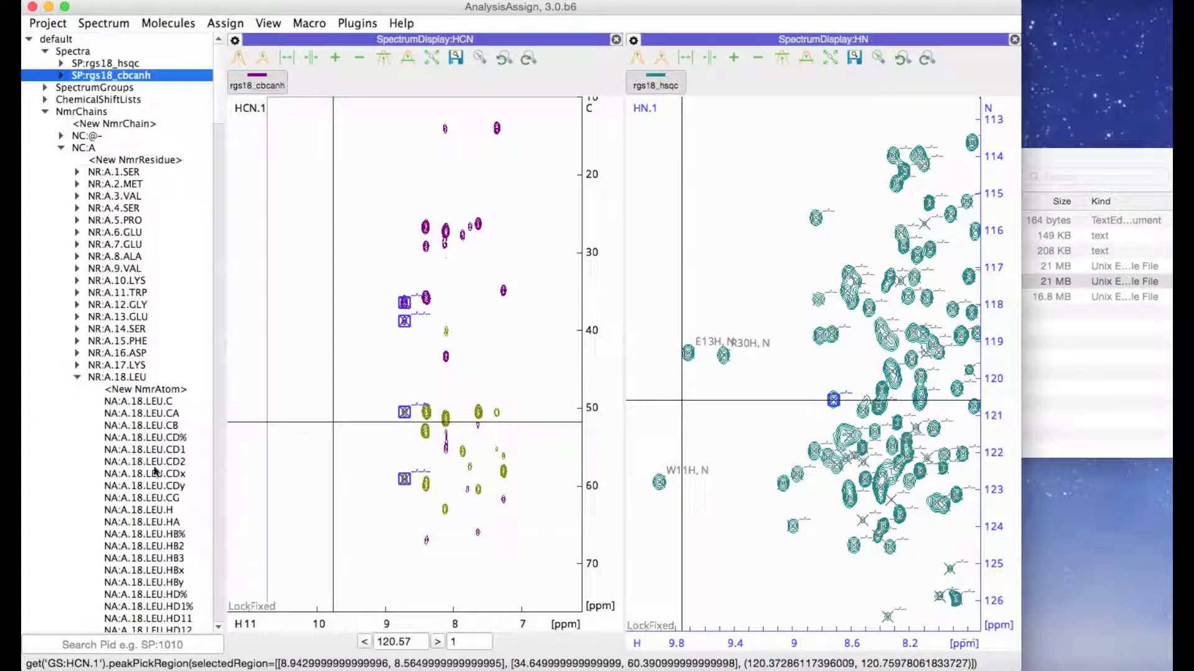
scroll(157, 473, down, 4)
click(171, 353)
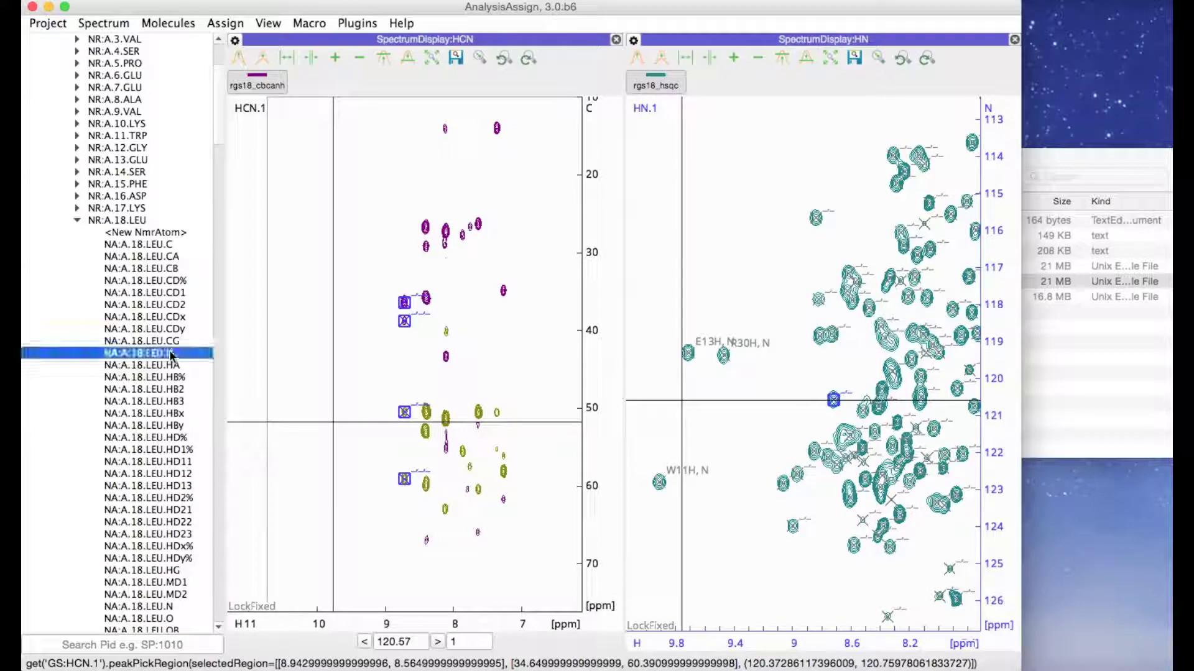
super+click(168, 608)
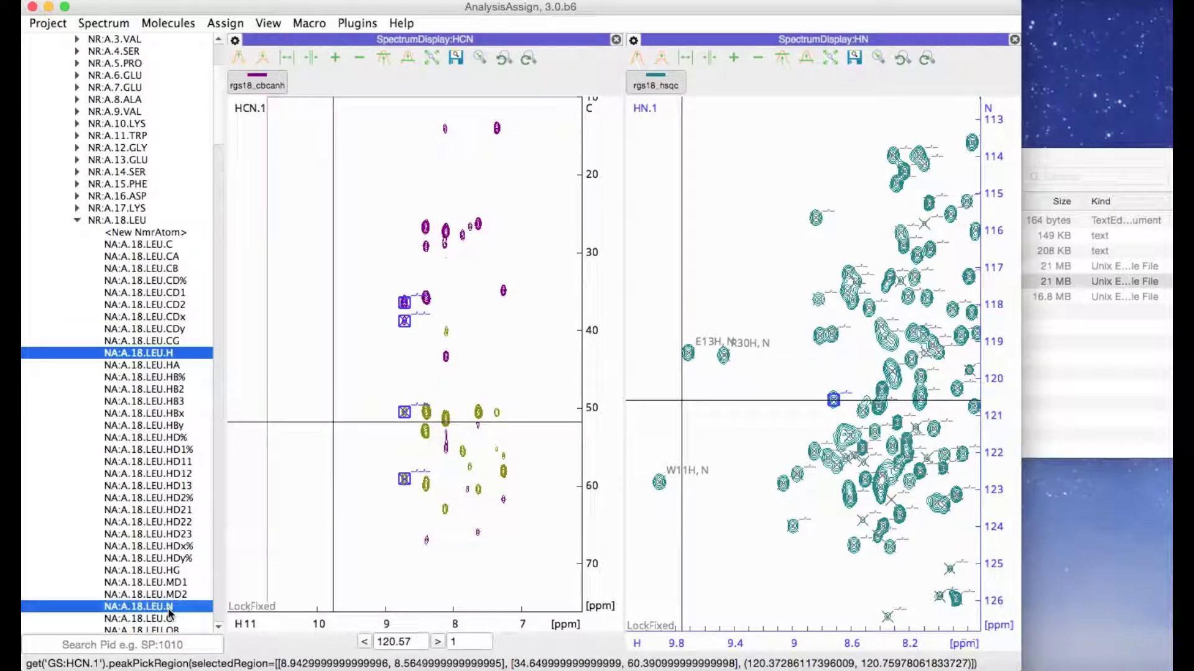
drag(168, 613, 405, 483)
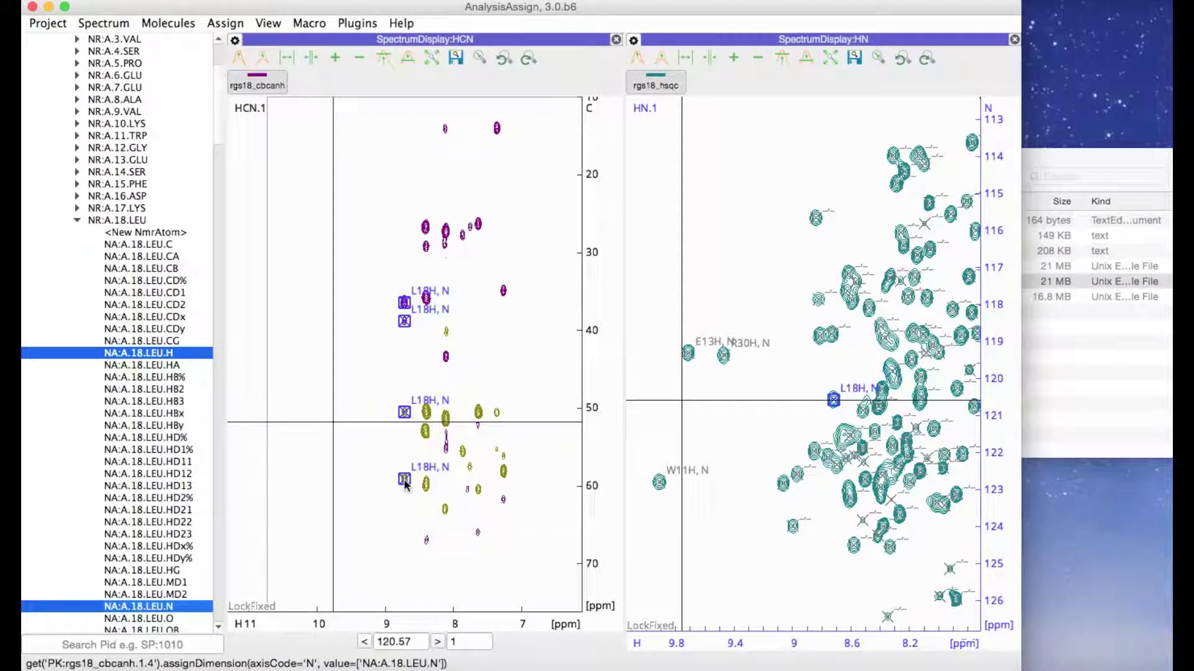